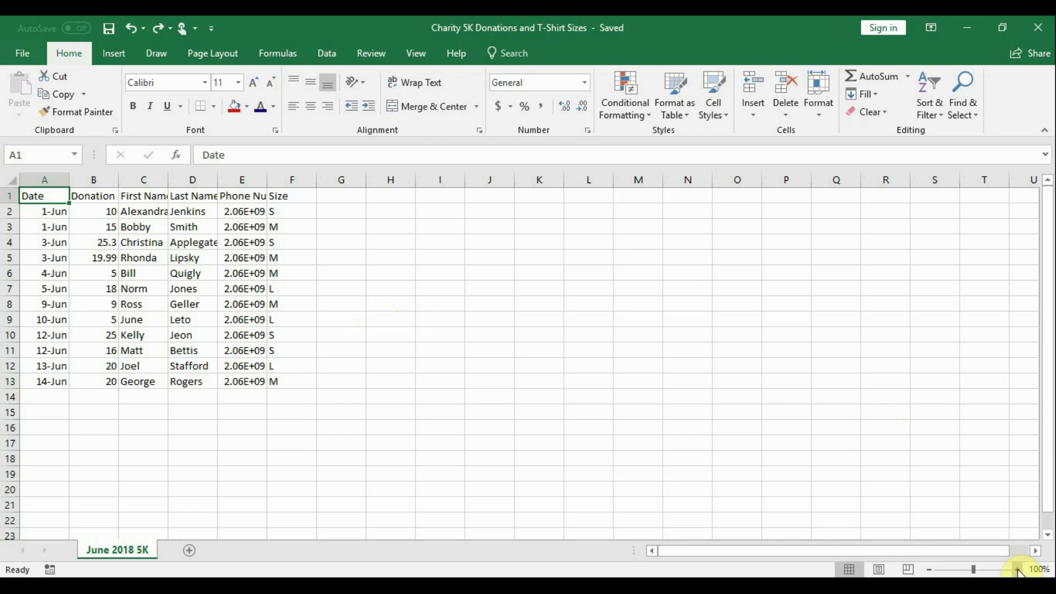
- Auto-fit the widths of columns A through F to their contents
left_click(1018, 570)
left_click(1018, 570)
left_click(1018, 570)
left_click(1019, 570)
left_click(1018, 570)
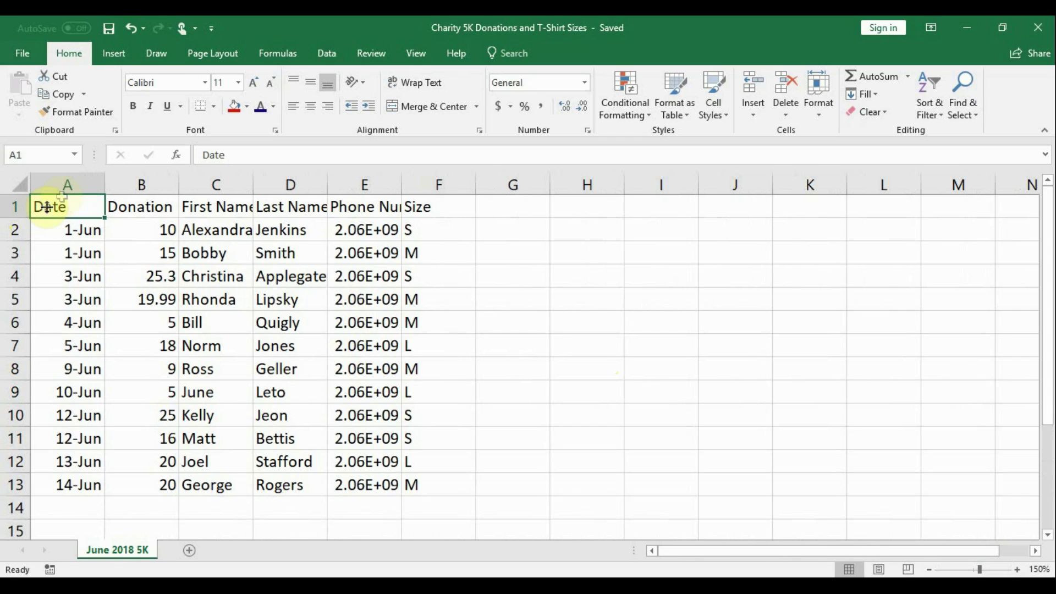
left_click_drag(66, 183, 428, 185)
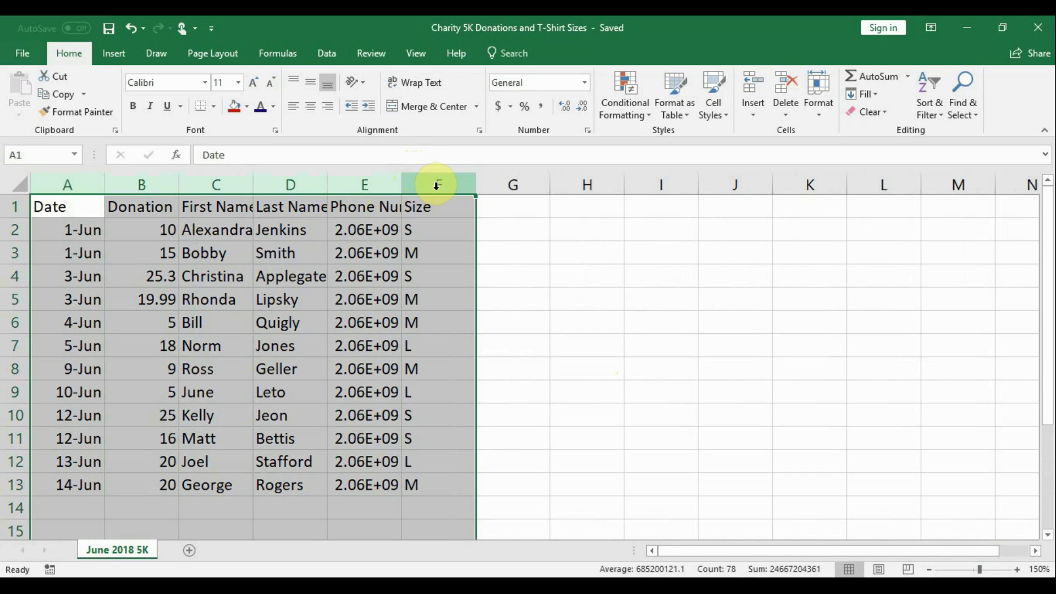
left_click_drag(402, 187, 402, 187)
double_click(402, 187)
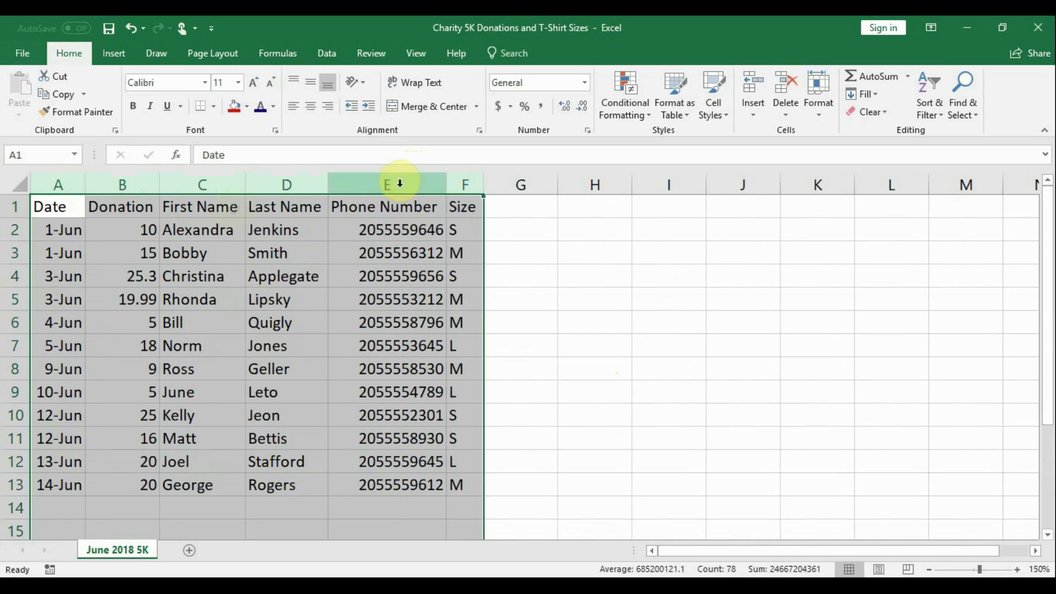
- Set the header cells A1:F1 to Arial Black size 10 and auto-fit columns A through F to the new text
left_click_drag(63, 206, 472, 211)
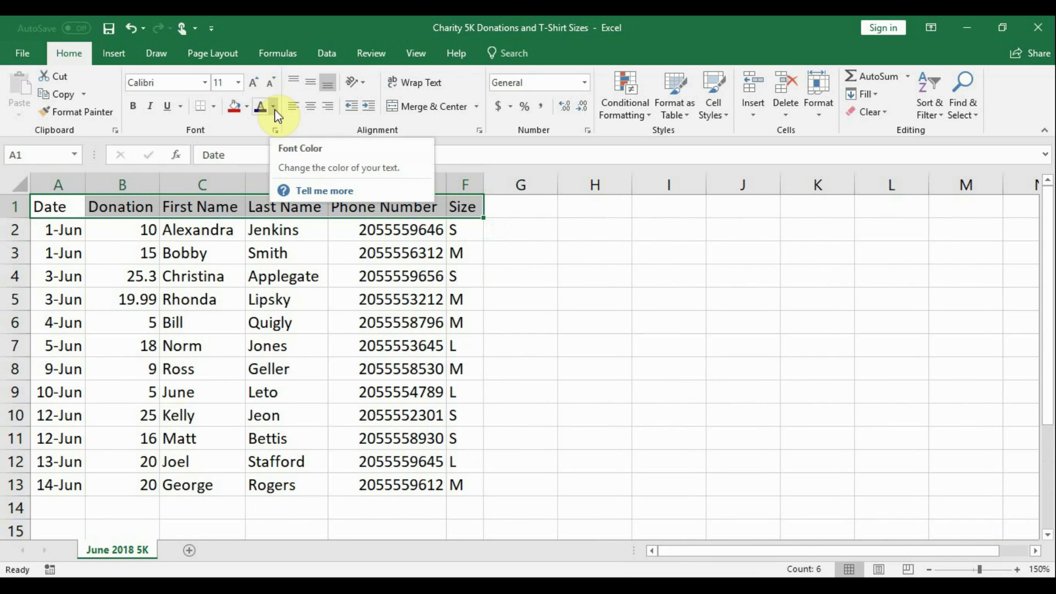
left_click(207, 81)
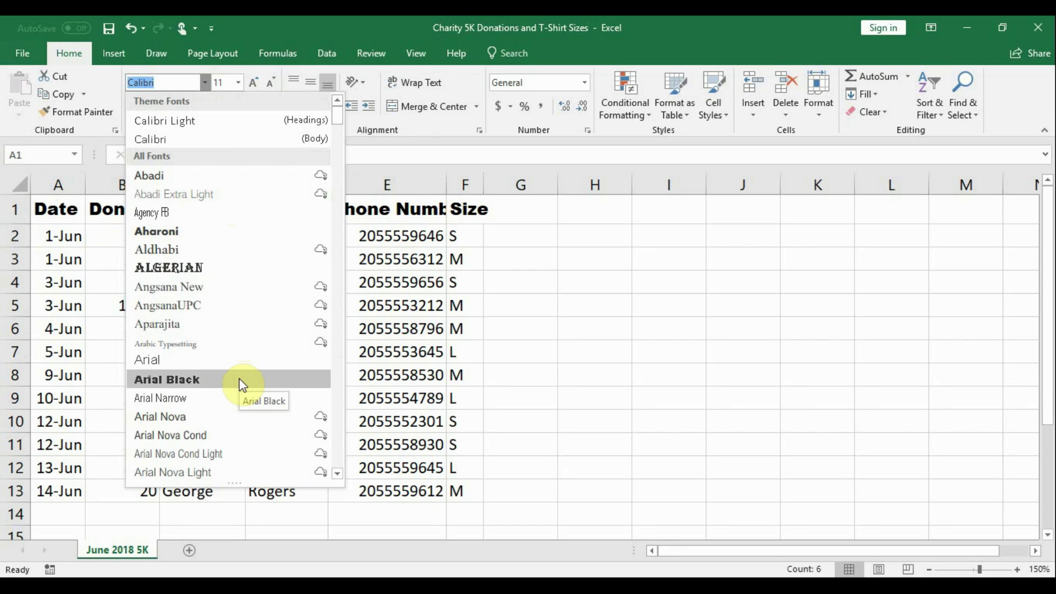
left_click(242, 381)
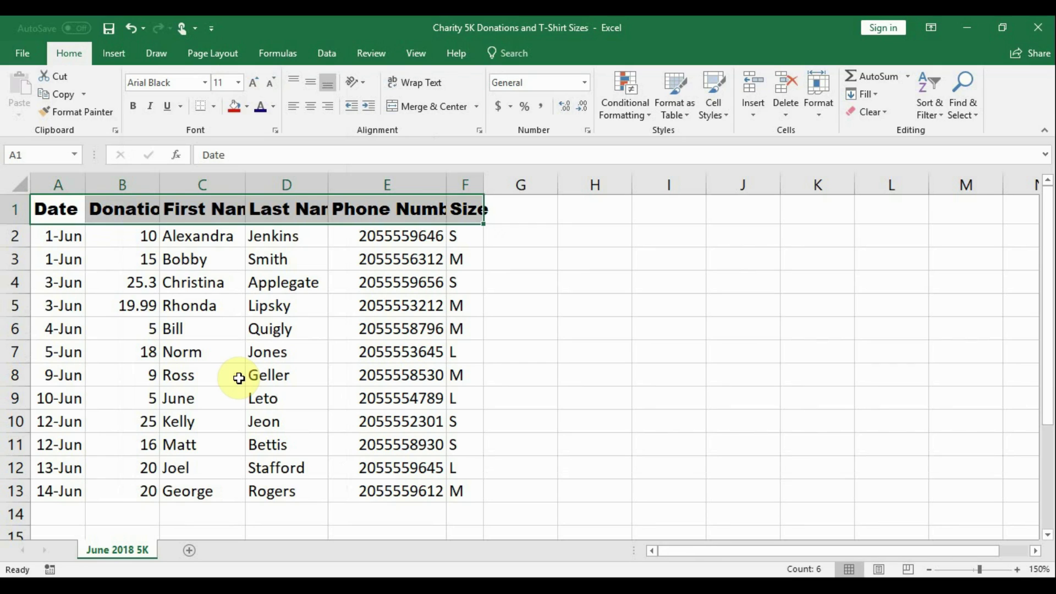
left_click(240, 84)
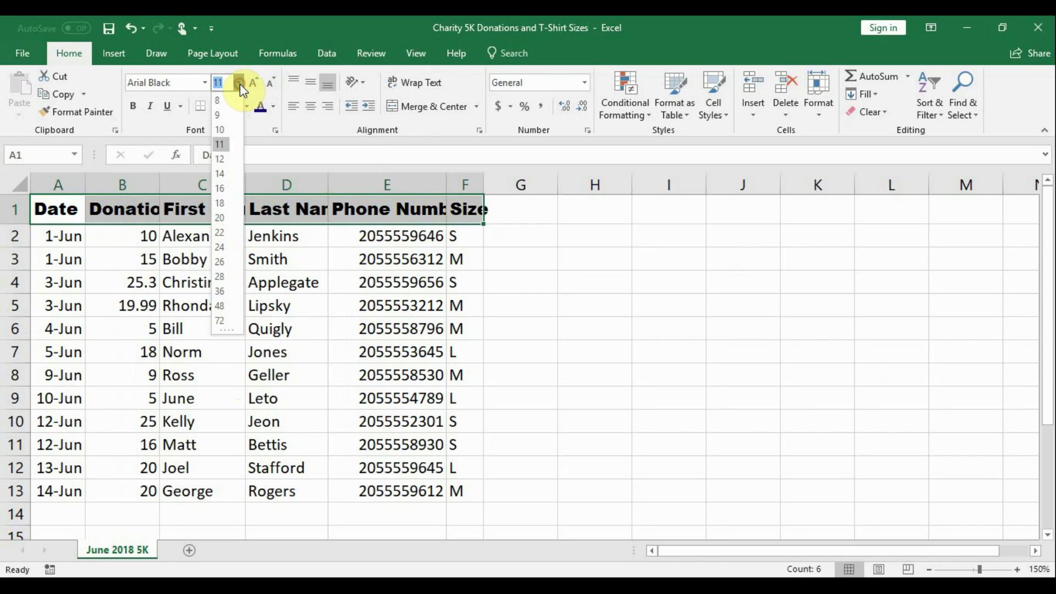
left_click(224, 132)
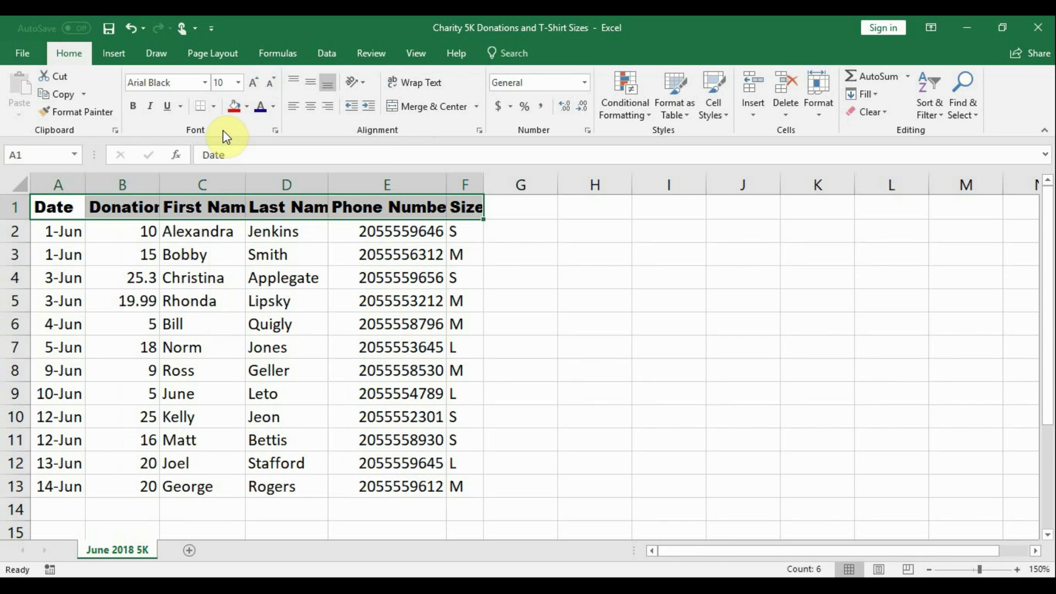
left_click_drag(58, 185, 446, 186)
double_click(446, 186)
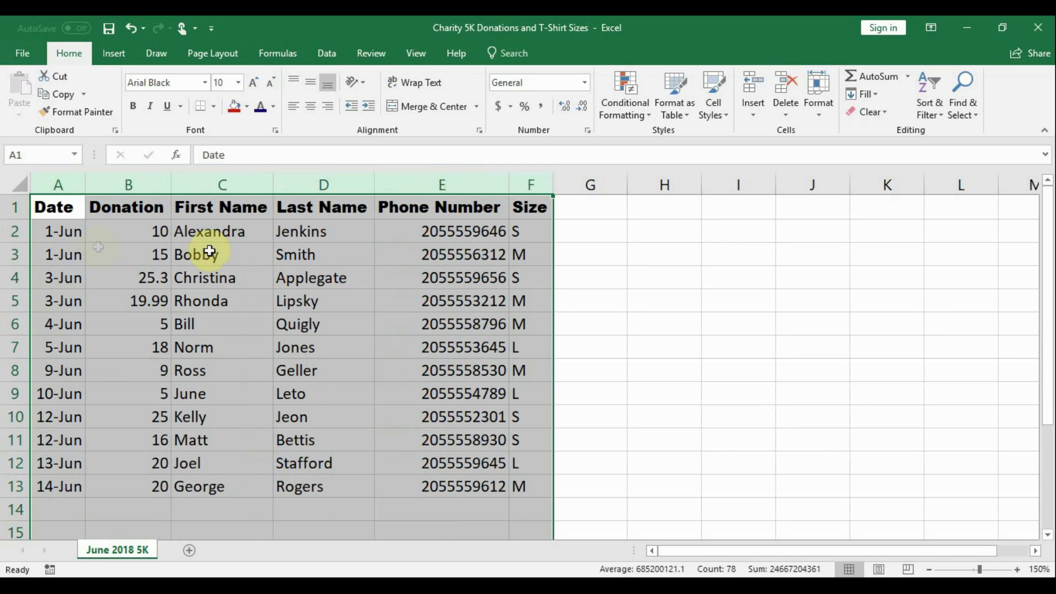
- Give the header cells A1:F1 a red font color from the extended color palette and a light blue fill
left_click_drag(51, 201, 531, 207)
left_click(275, 107)
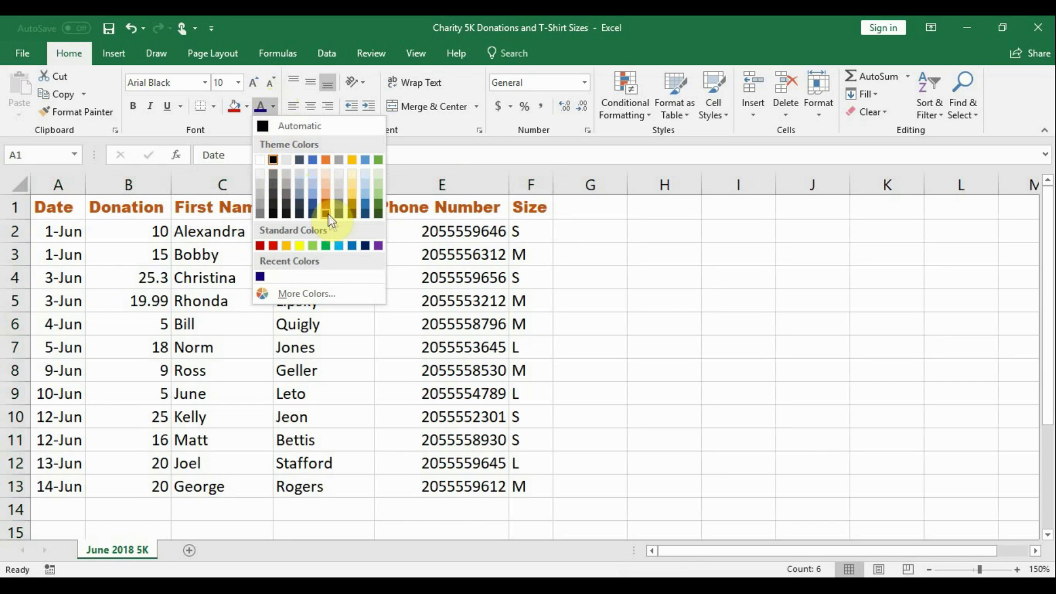
left_click(326, 293)
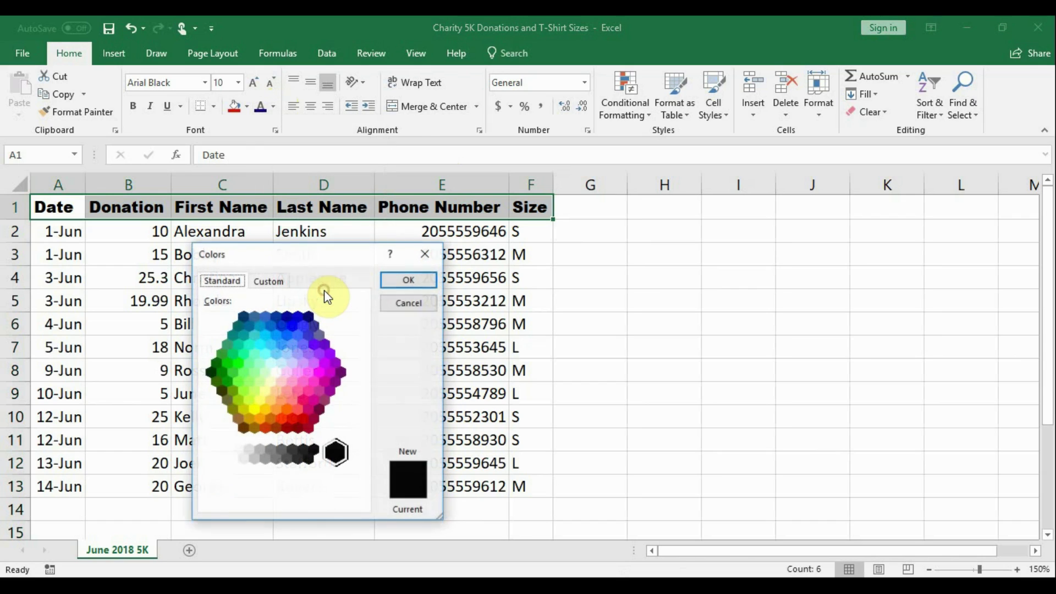
left_click(292, 417)
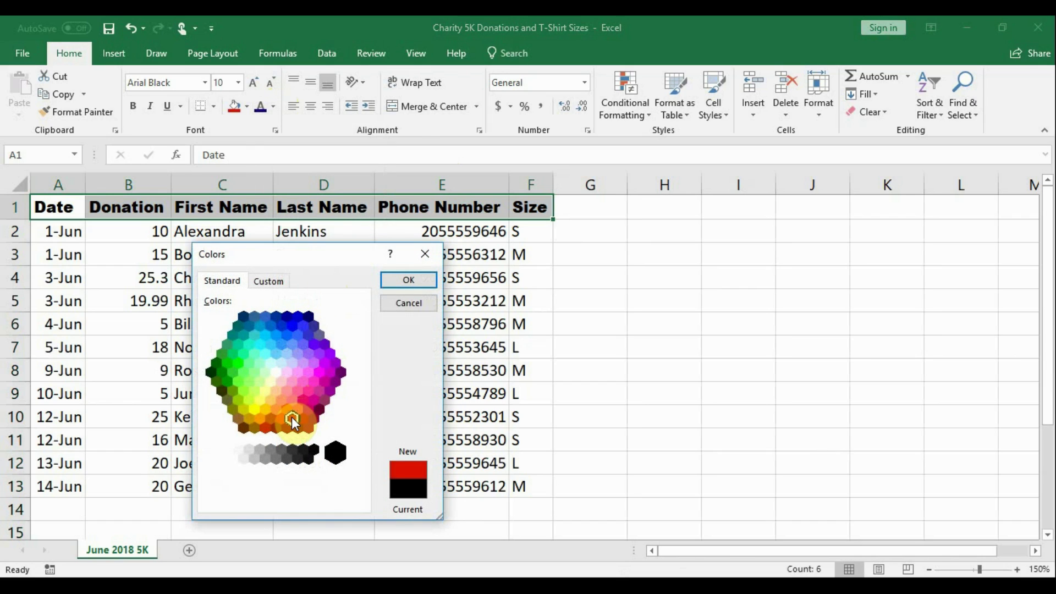
left_click(421, 282)
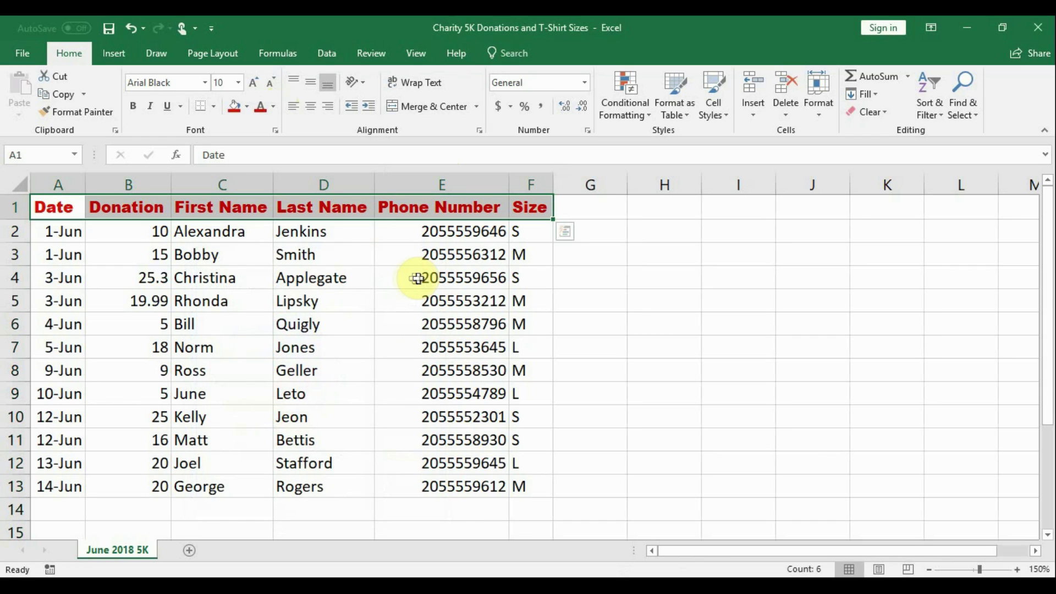
left_click(247, 106)
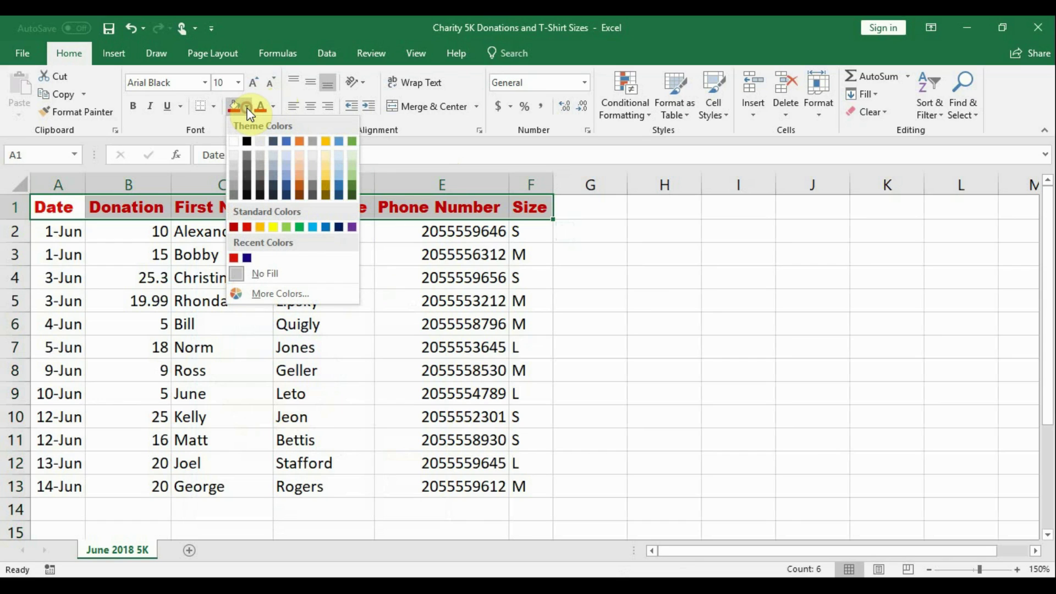
left_click(340, 182)
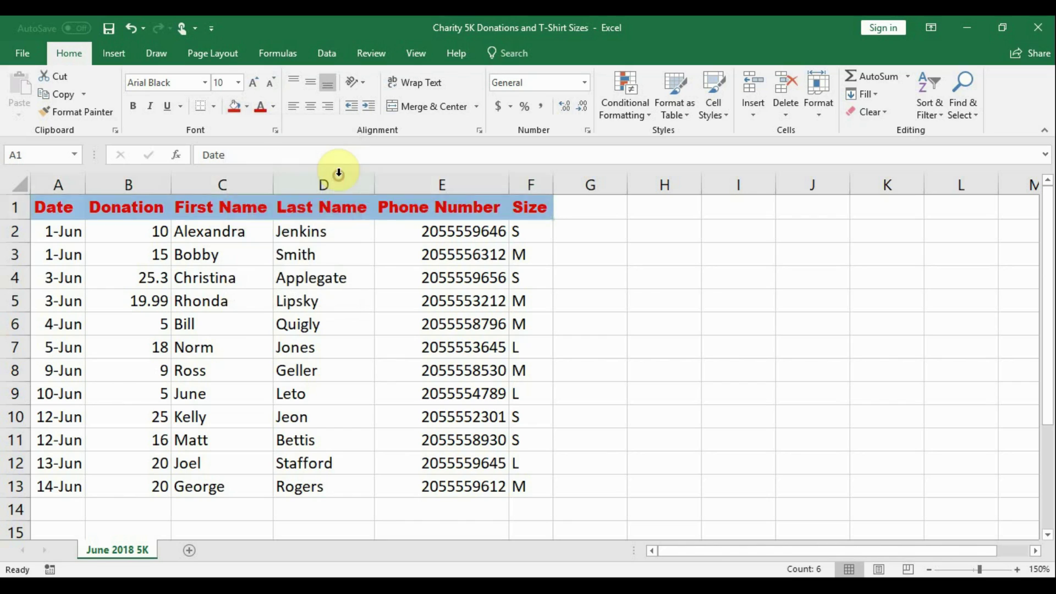
- Format the dates in A2:A13 with the Short Date number format
left_click(64, 232)
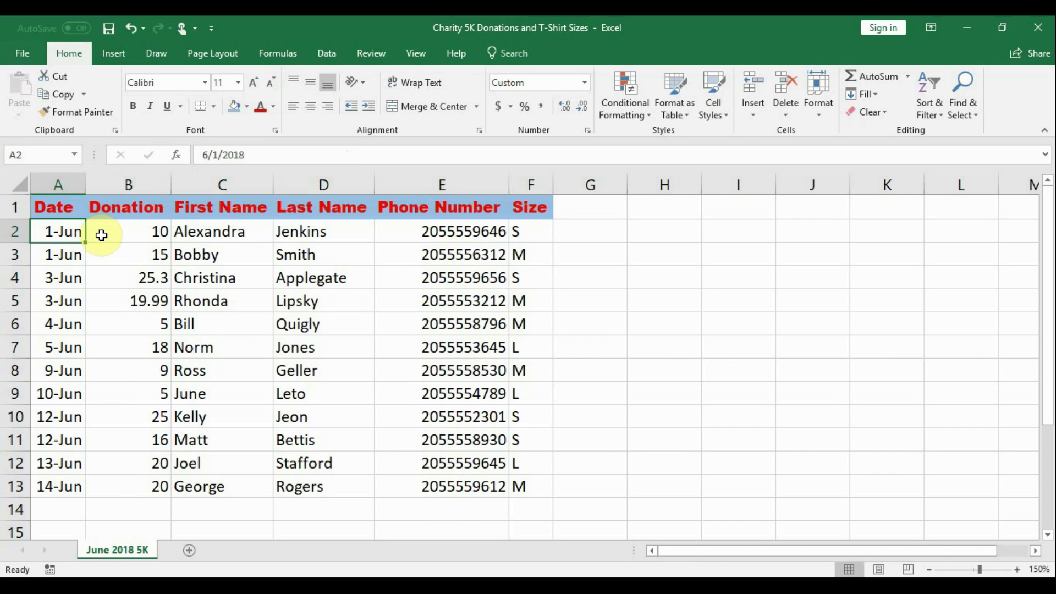
key("ctrl+shift+Down")
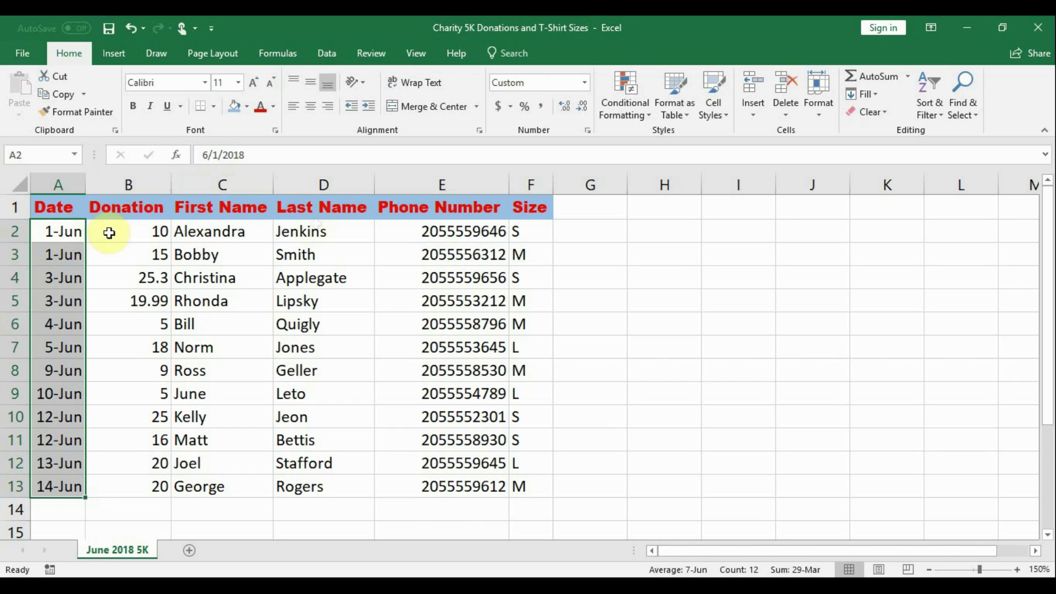
left_click(584, 84)
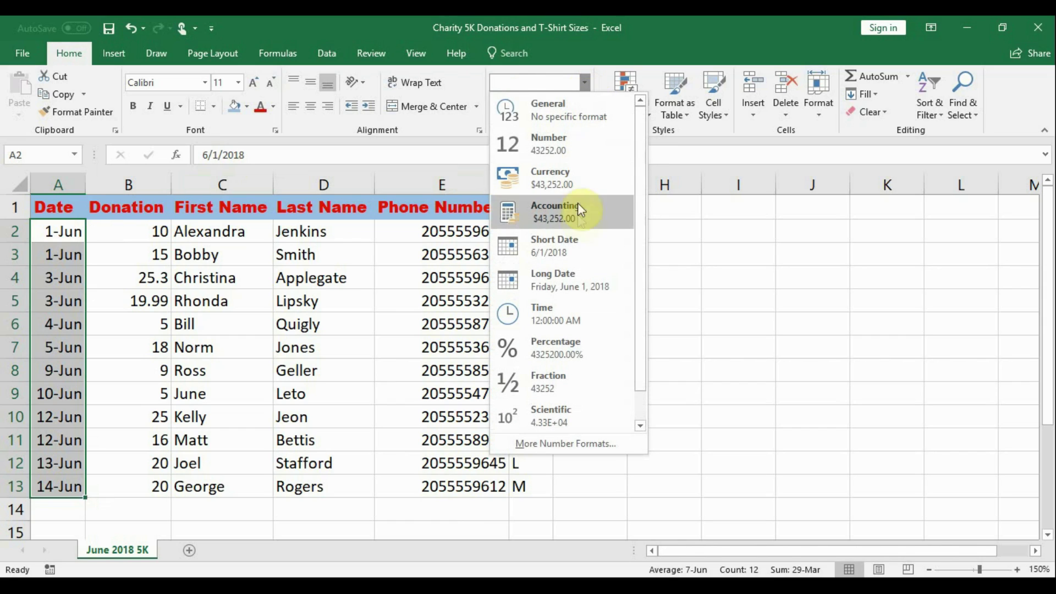
left_click(578, 246)
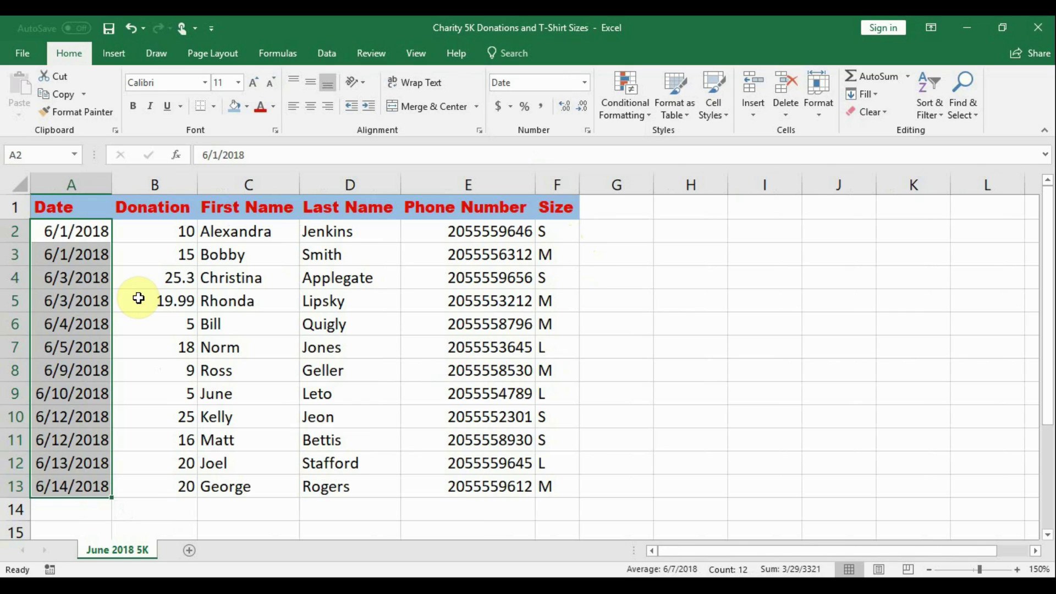
- Try the Accounting format on the donation amounts in B2:B13, and settle on the Currency format instead
left_click(154, 231)
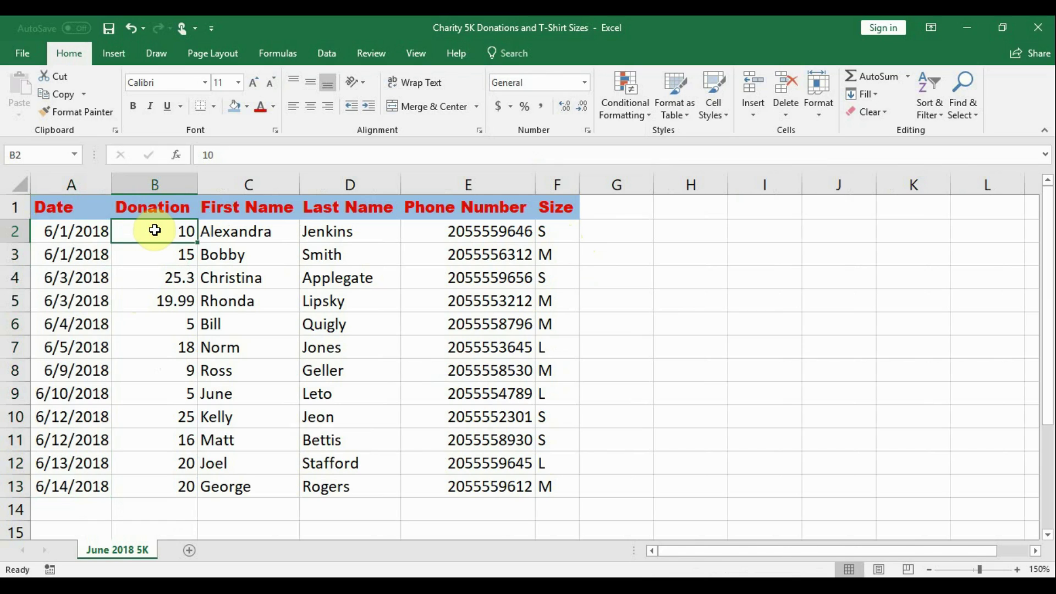
key("ctrl+shift+Down")
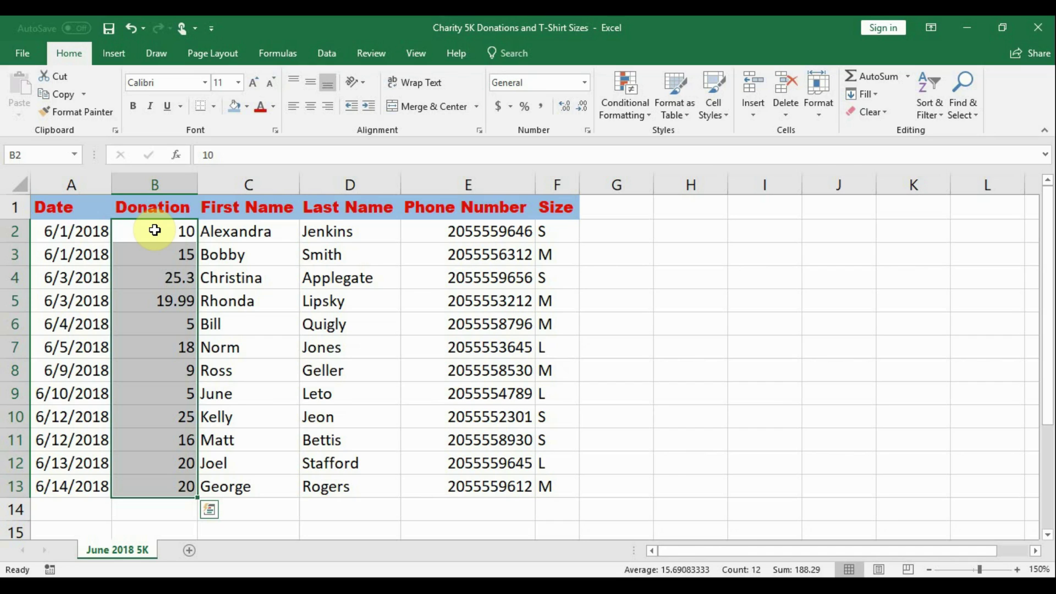
left_click(585, 82)
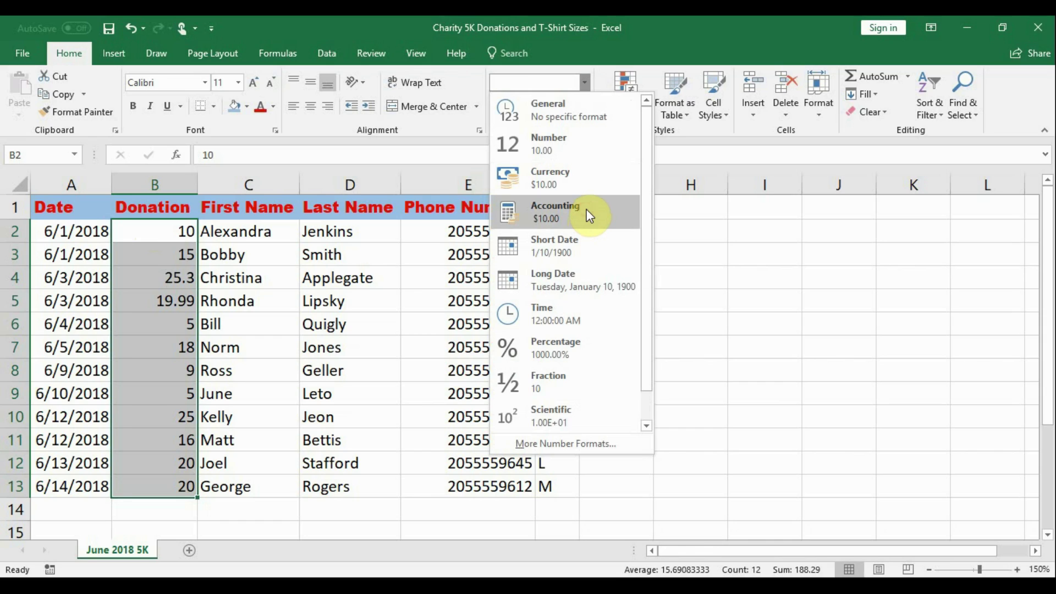
left_click(589, 216)
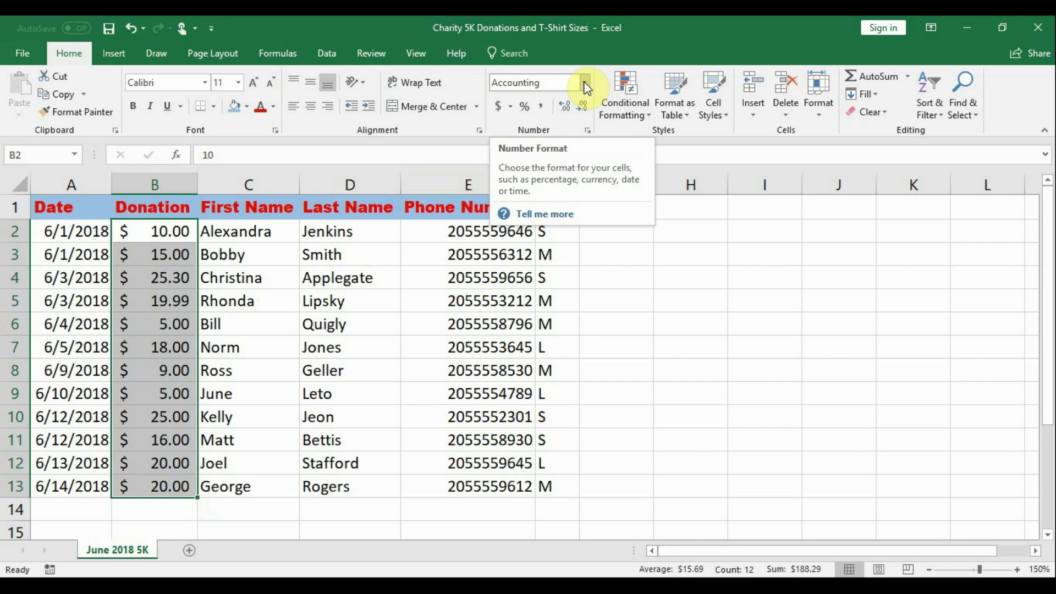
left_click(586, 84)
left_click(561, 175)
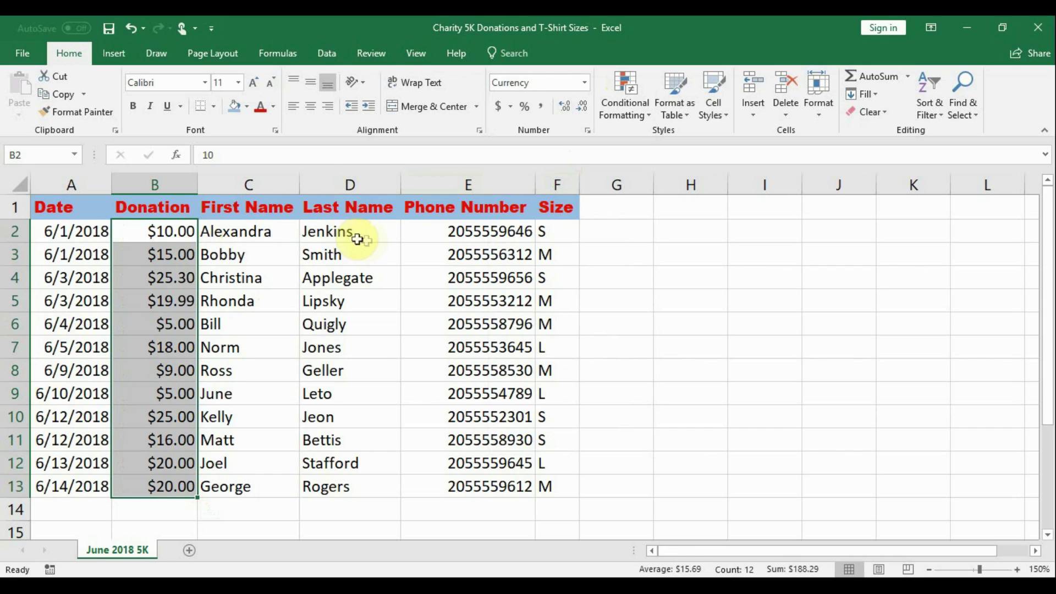
- Format the values in E2:E13 with the Special category's Phone Number type
left_click(437, 233)
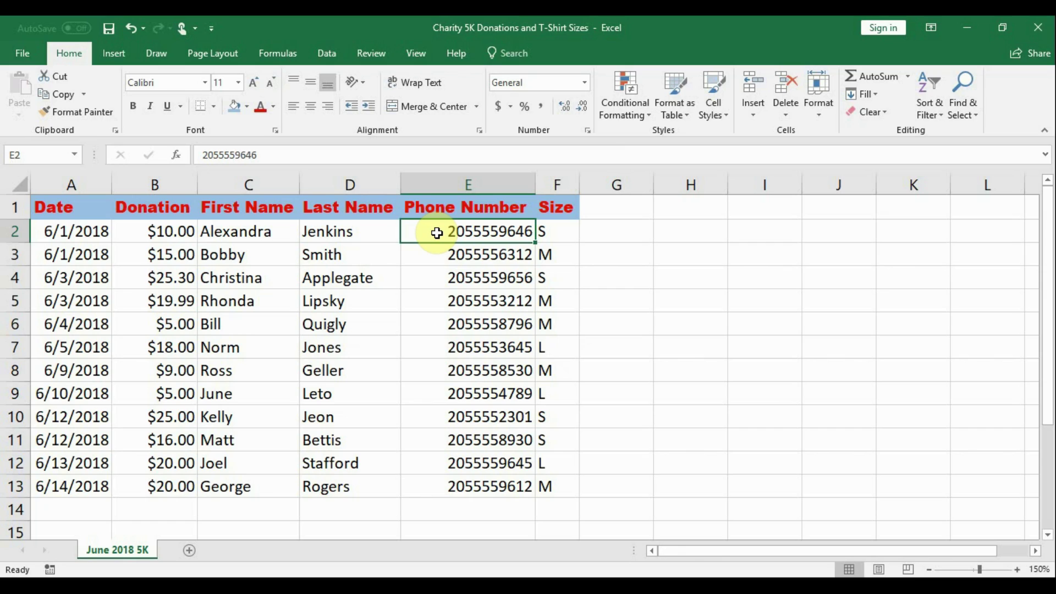
key("ctrl+shift+Down")
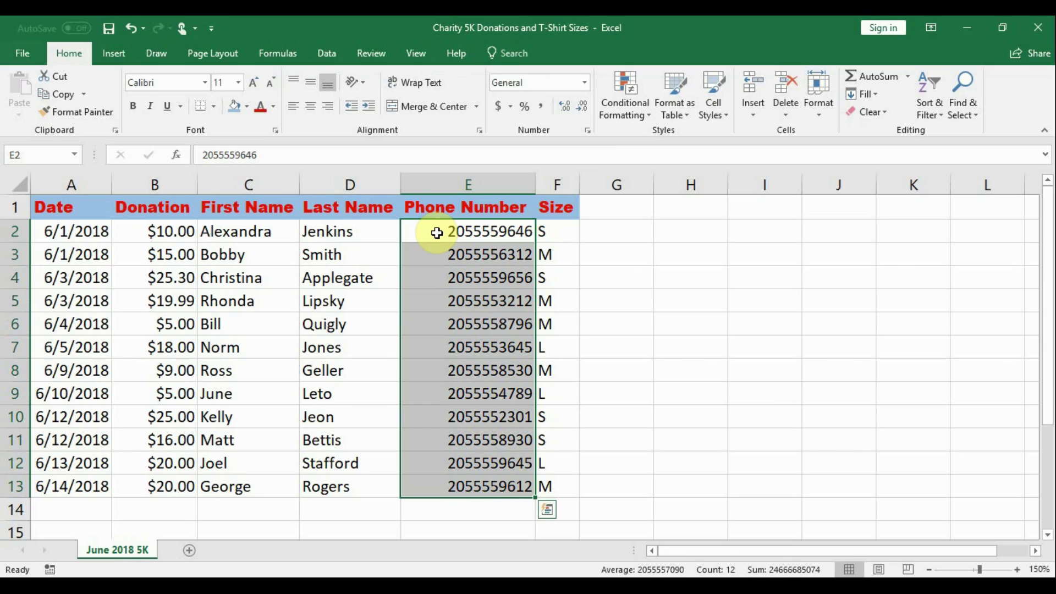
right_click(437, 233)
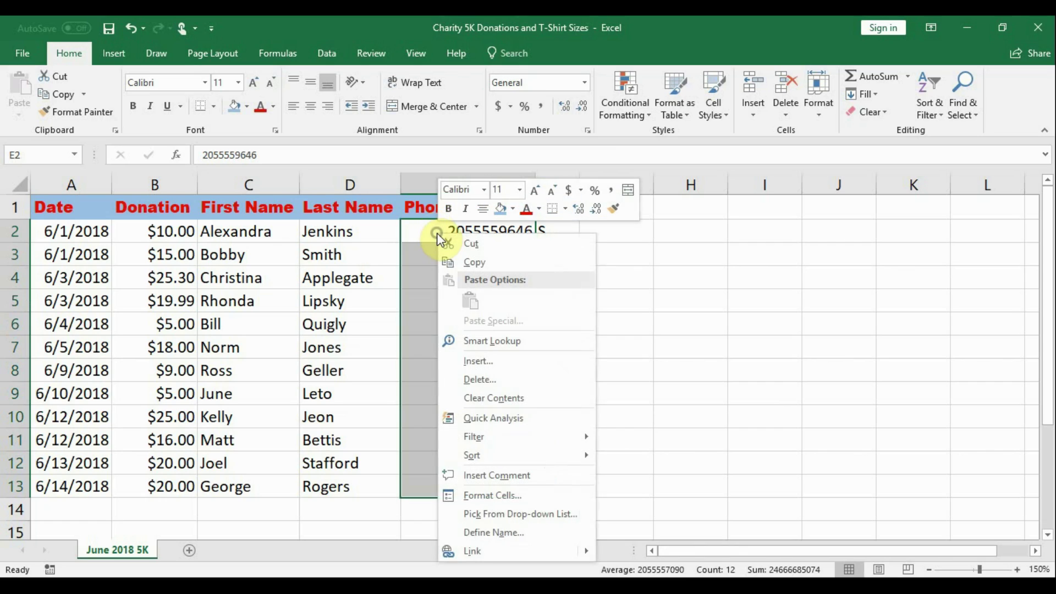
left_click(506, 495)
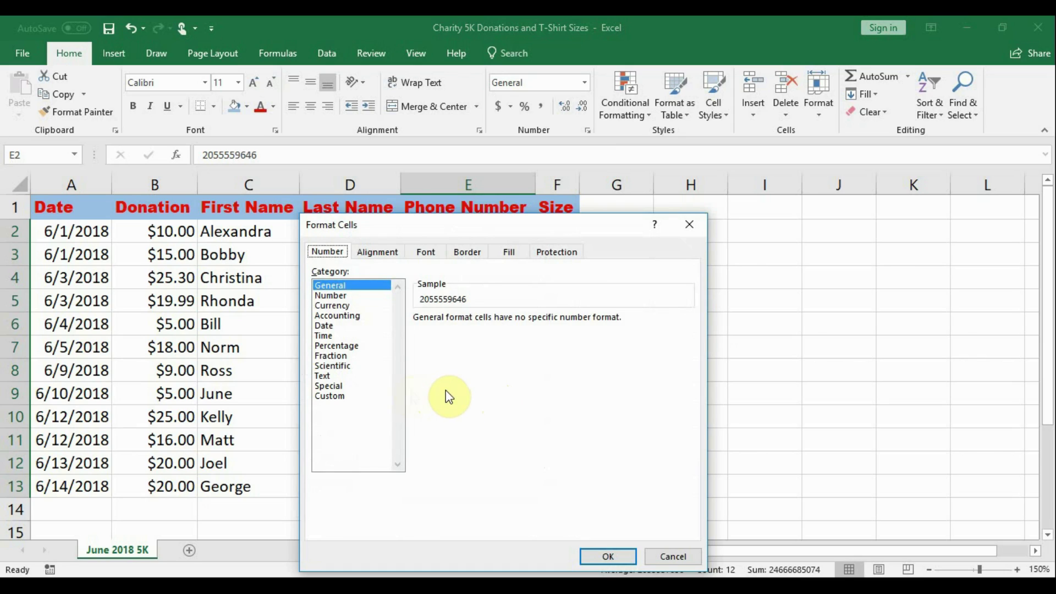
left_click(337, 387)
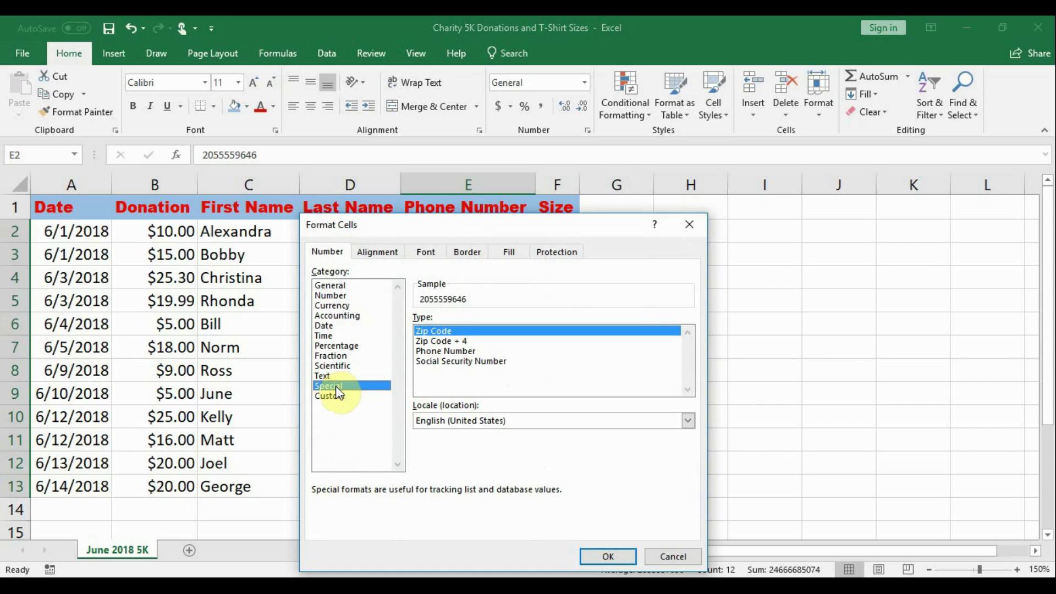
left_click(447, 350)
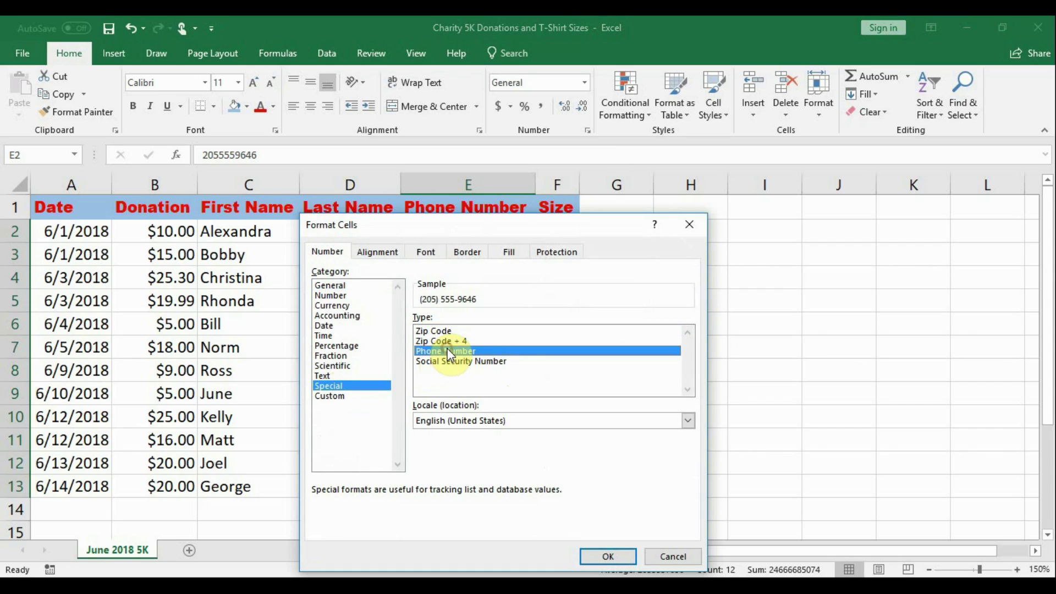
left_click(597, 555)
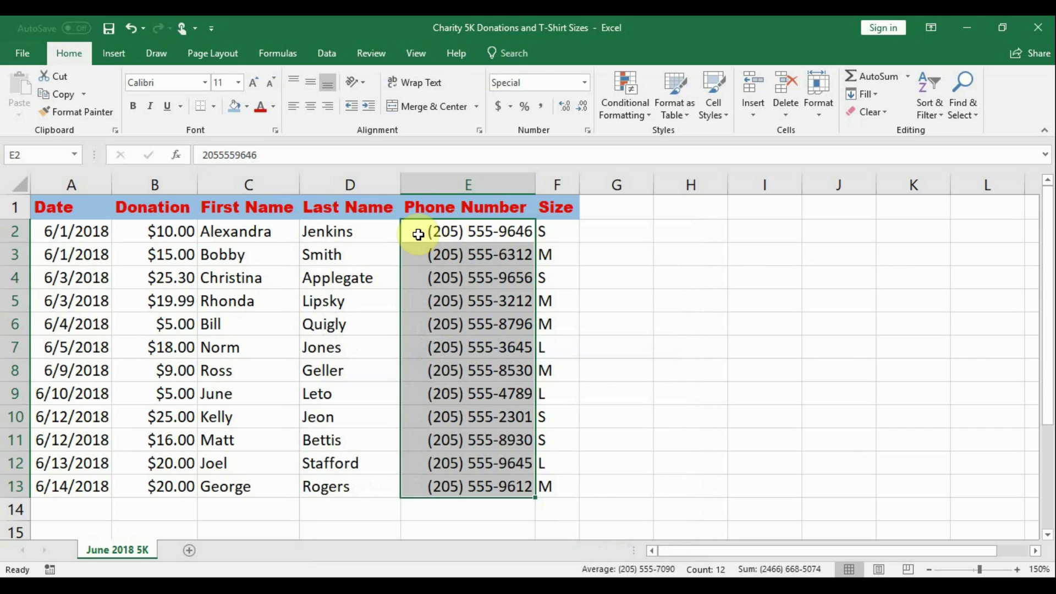
- Apply all borders to the whole data table A1:F13
left_click(65, 207)
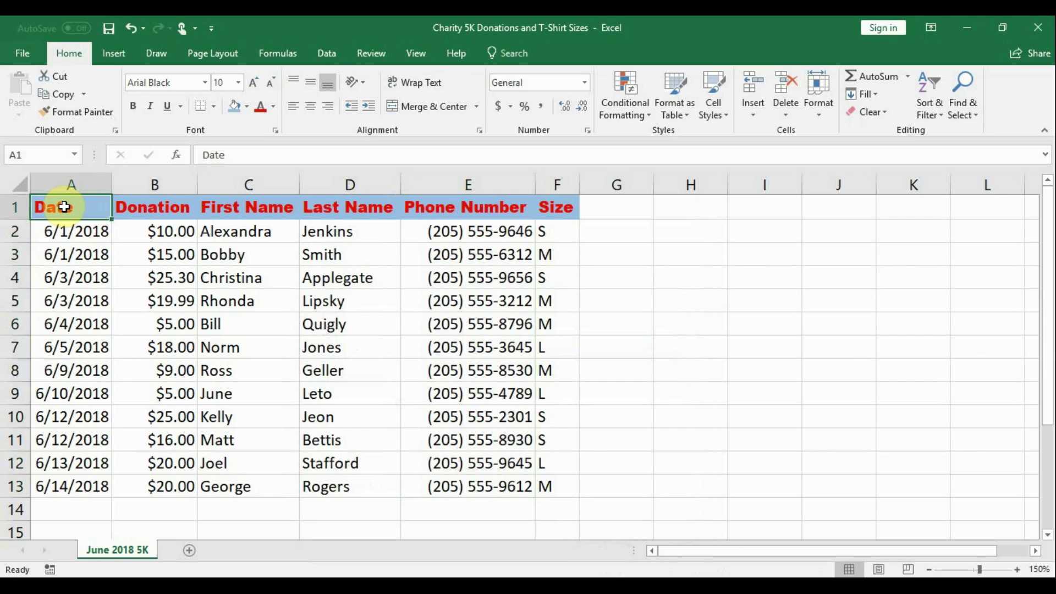
key("ctrl+shift+Right")
key("ctrl+shift+Down")
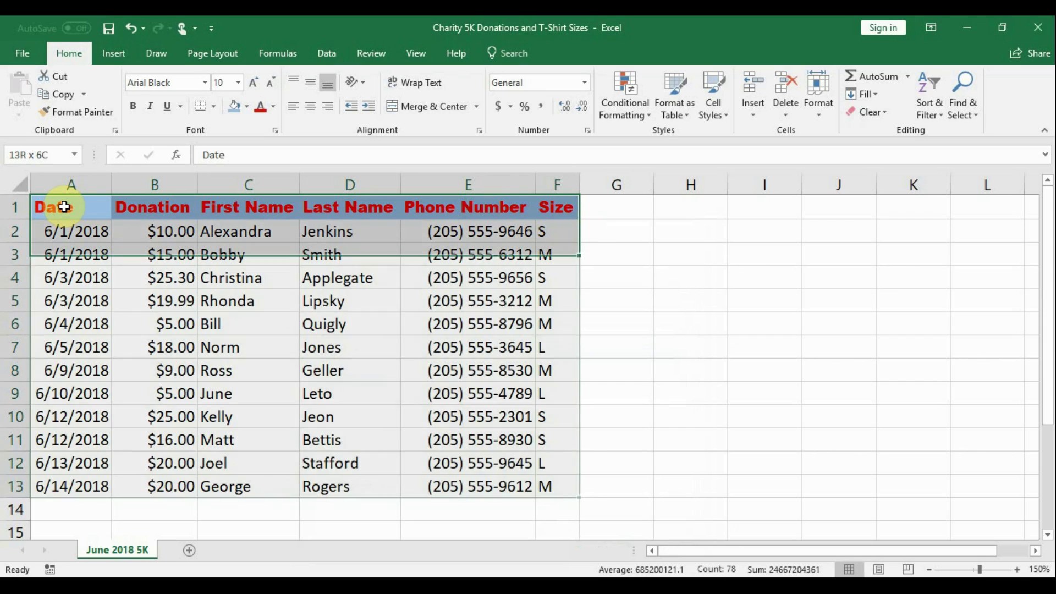
left_click(214, 108)
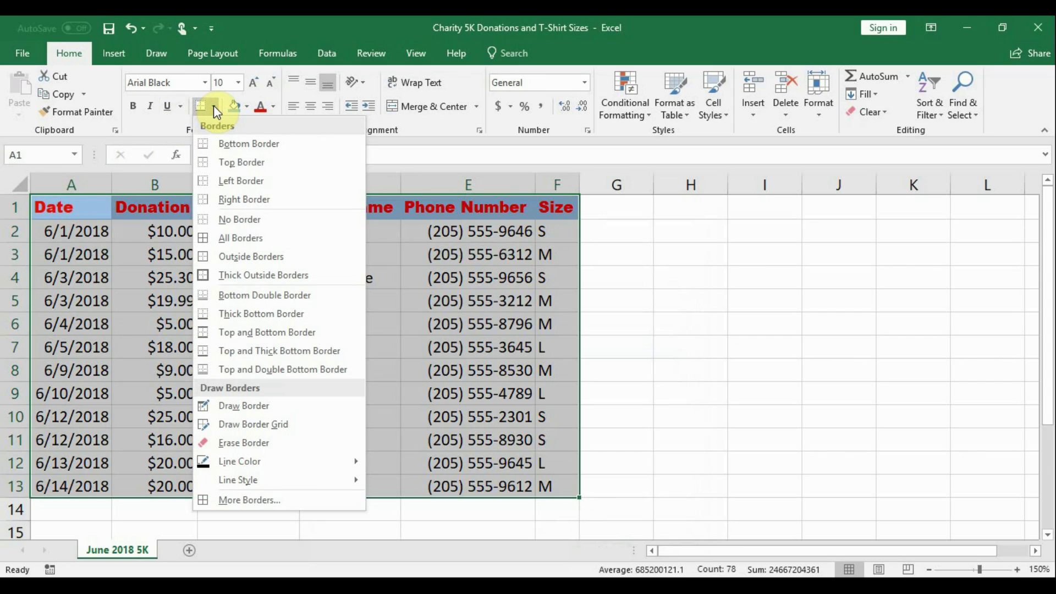
left_click(242, 236)
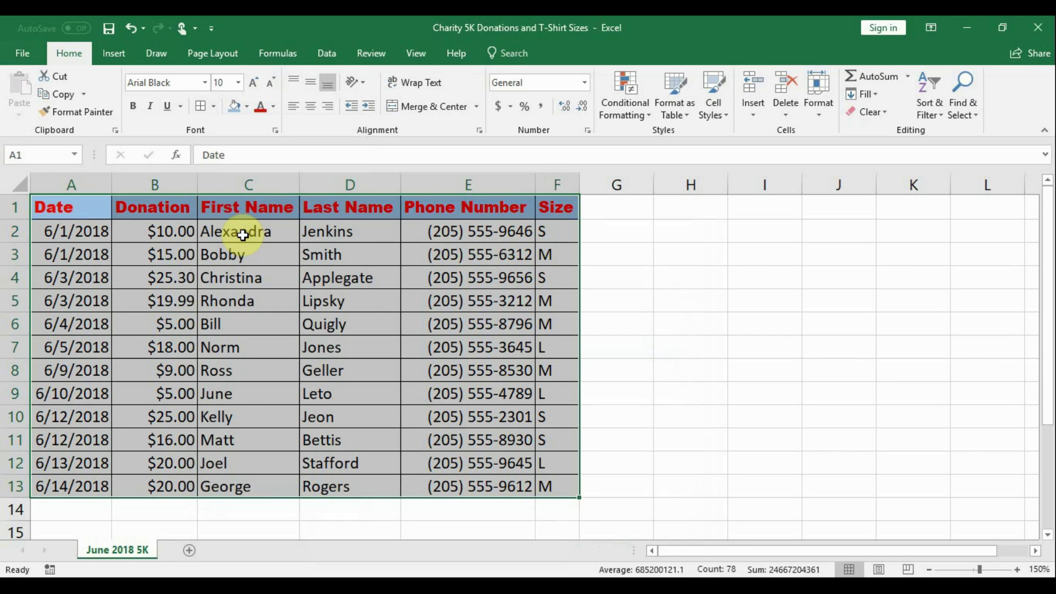
left_click(267, 253)
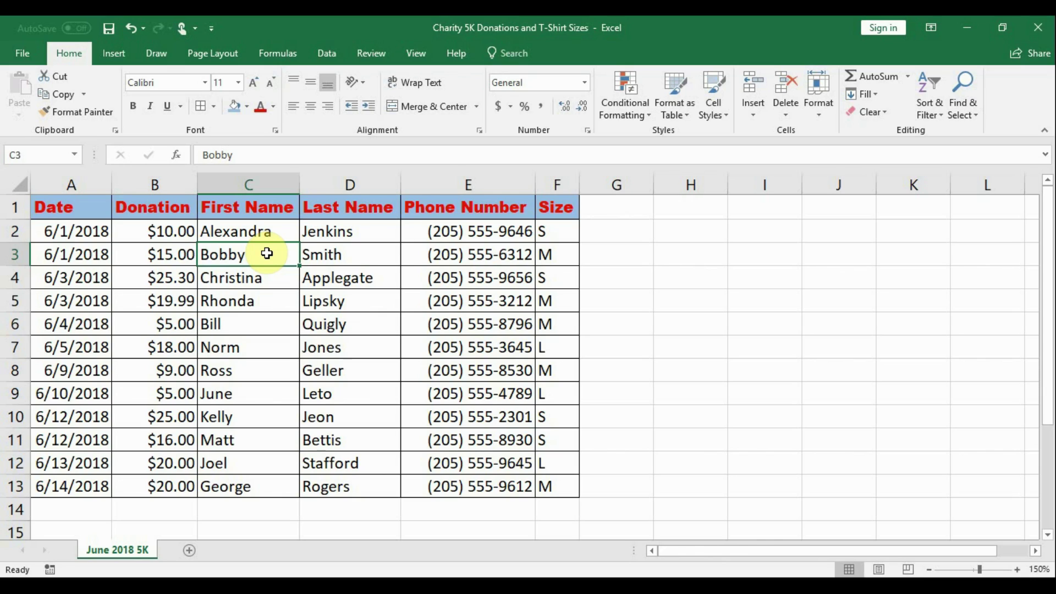
- Add a bottom double border beneath the header cells A1:F1
left_click_drag(71, 206, 550, 210)
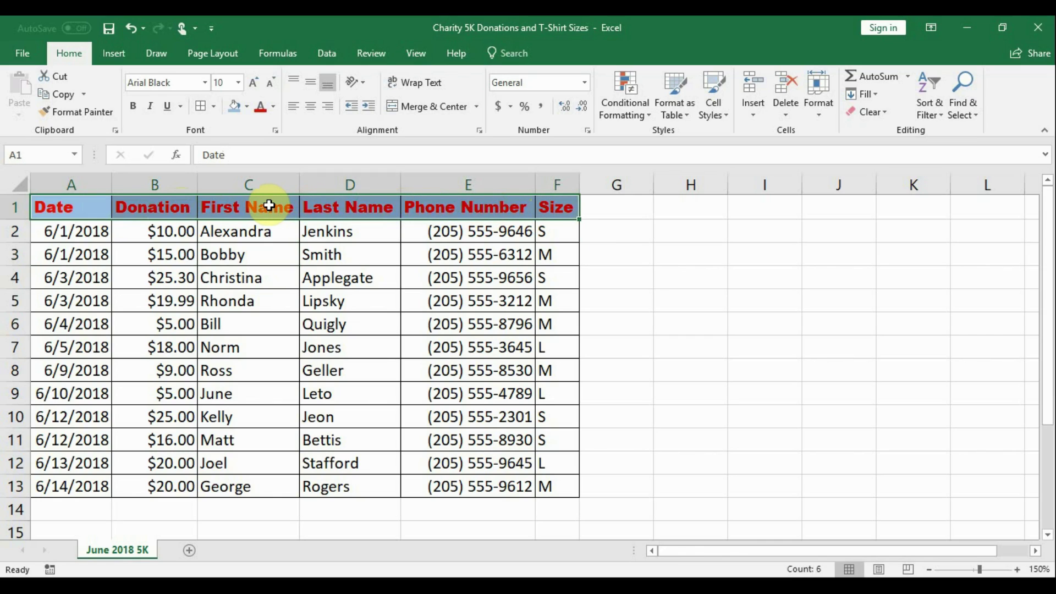
left_click(214, 107)
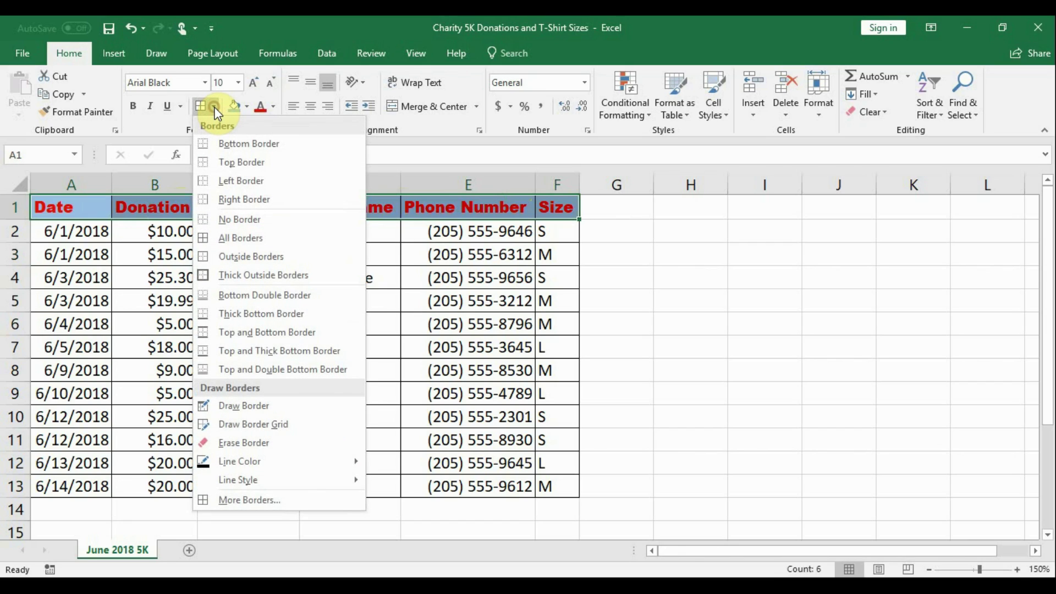
left_click(274, 296)
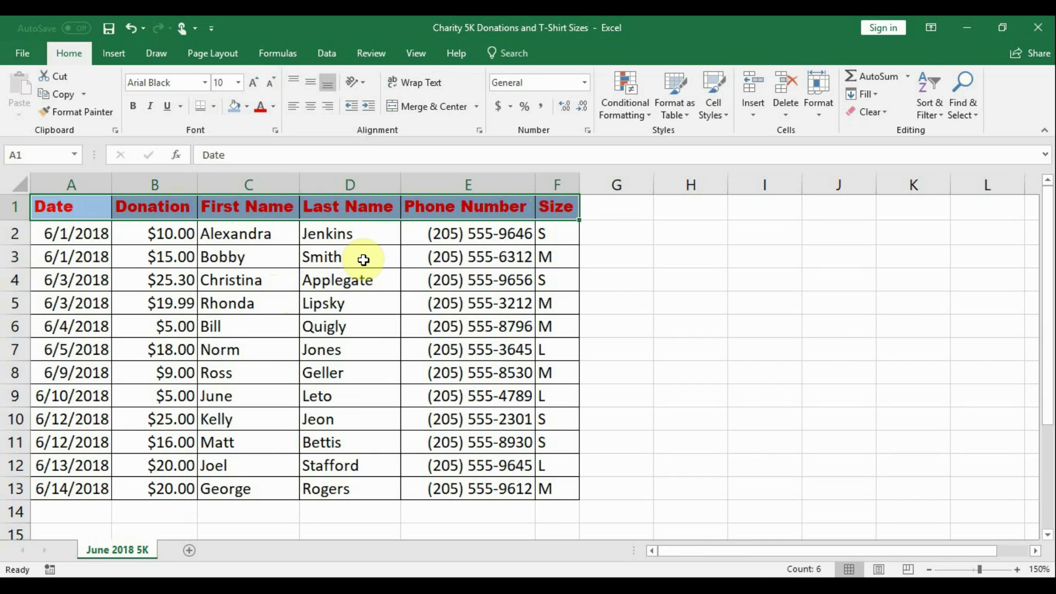
left_click(364, 260)
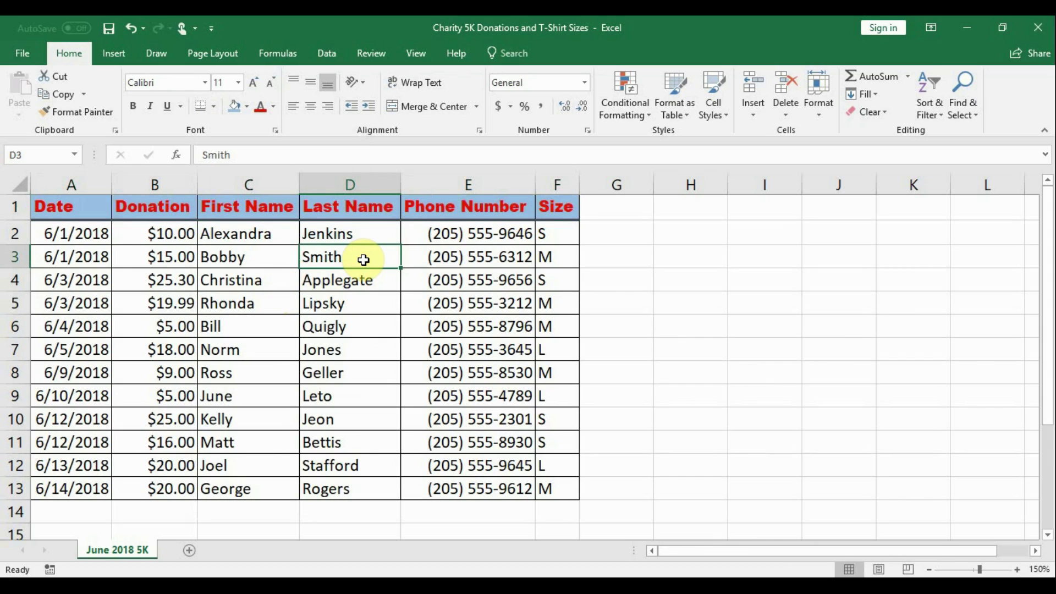